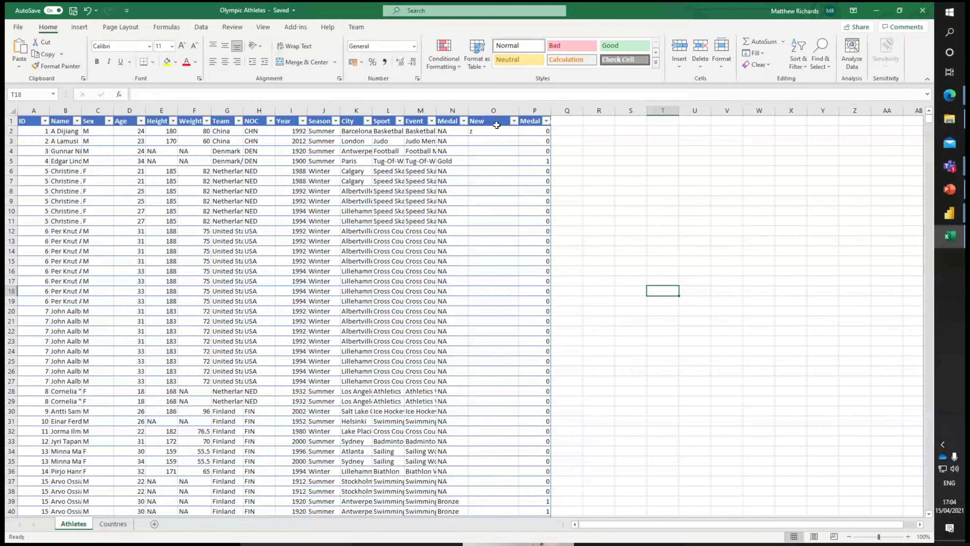
Enter gdf and fghdfg in the first two data rows of the New column in the Athletes table.
{"action": "left_click", "coordinate": [494, 120]}
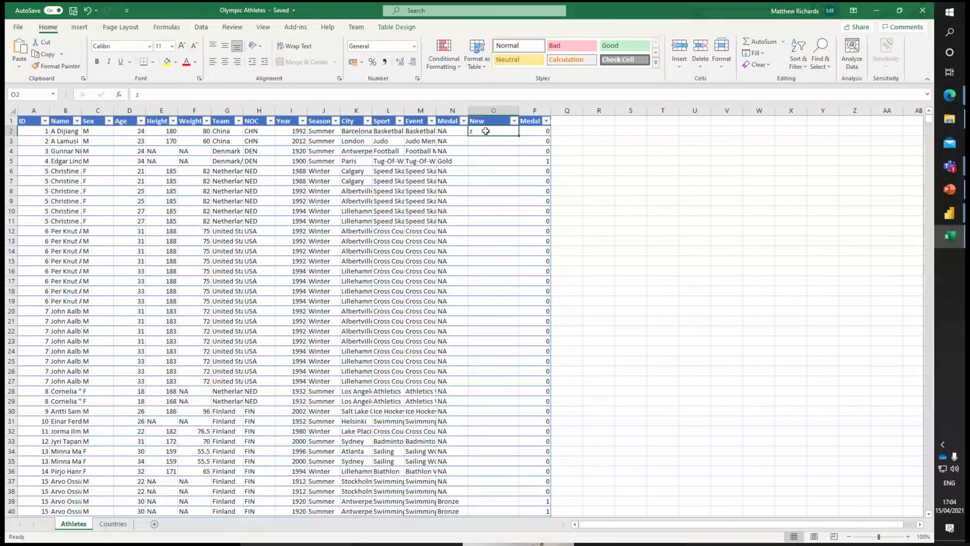
{"action": "left_click", "coordinate": [484, 117]}
{"action": "left_click", "coordinate": [483, 120]}
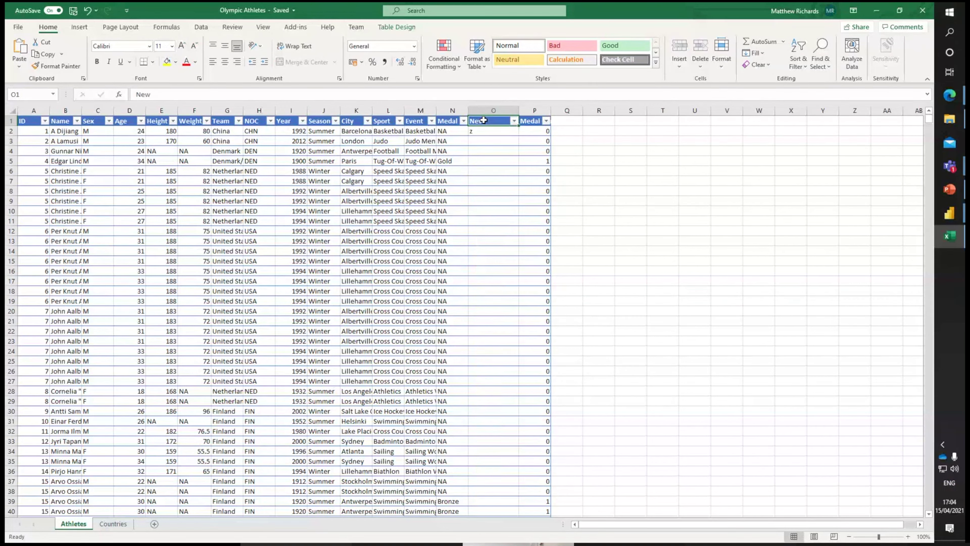
{"action": "left_click", "coordinate": [484, 129]}
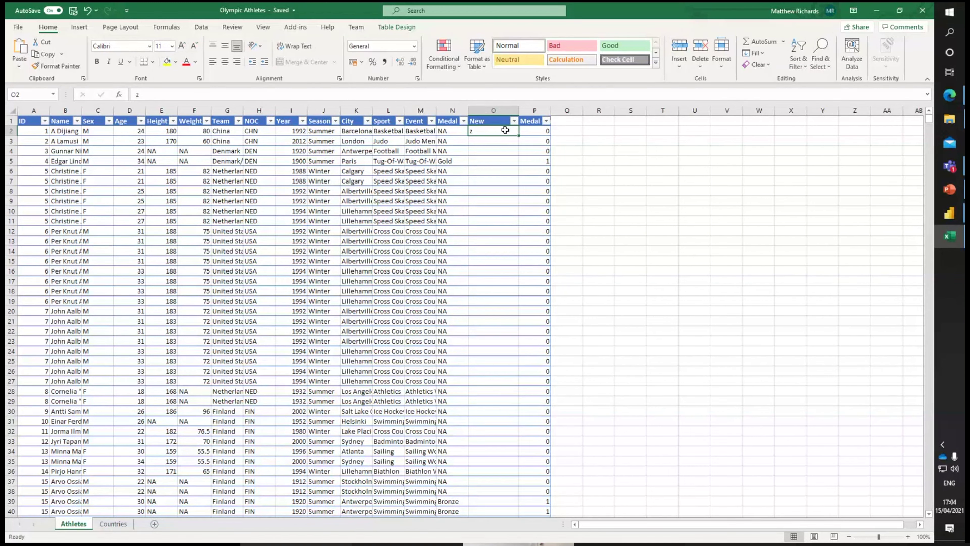
{"action": "type", "text": "gdf"}
{"action": "key", "text": "Return"}
{"action": "type", "text": "fghdfg"}
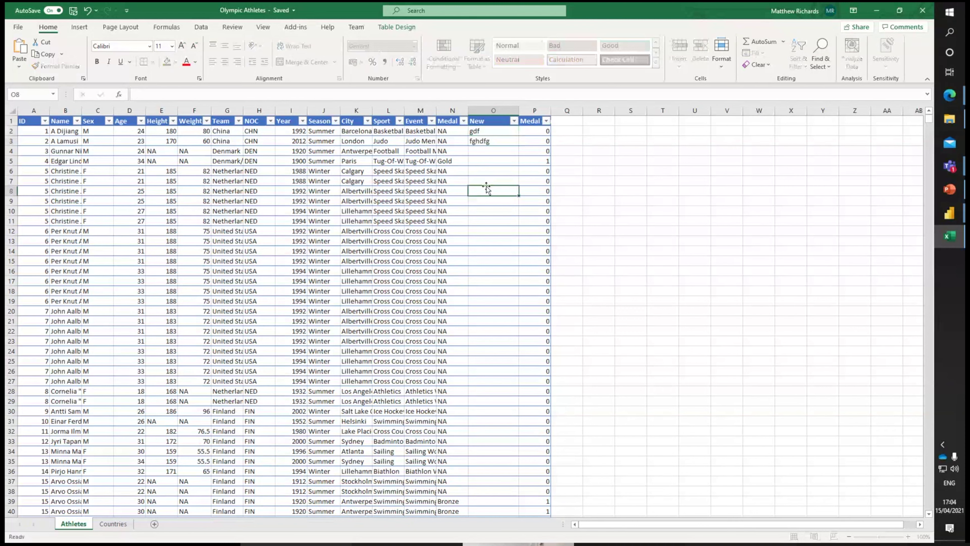
{"action": "left_click", "coordinate": [695, 190]}
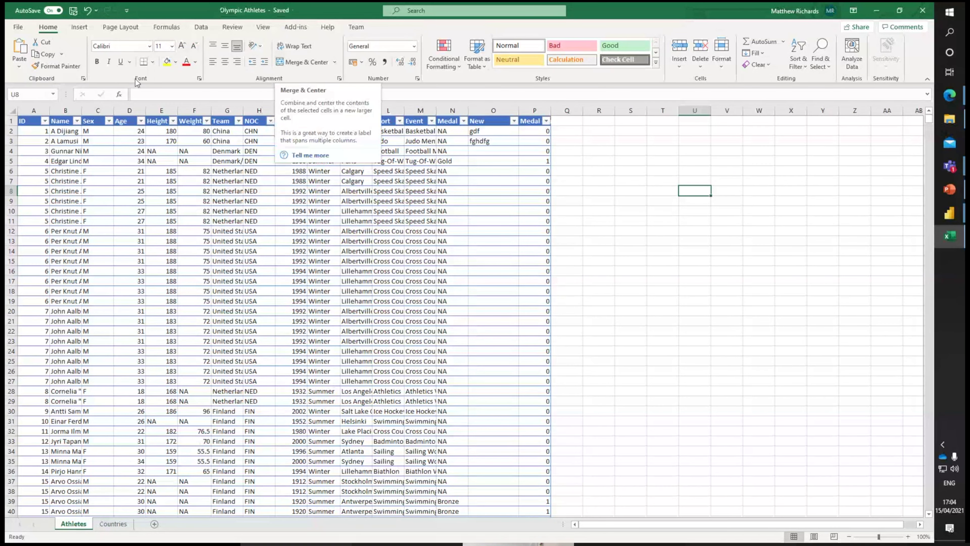
Save and close the Olympic Athletes workbook, and close the Olympic_Athletes folder window.
{"action": "left_click", "coordinate": [73, 11]}
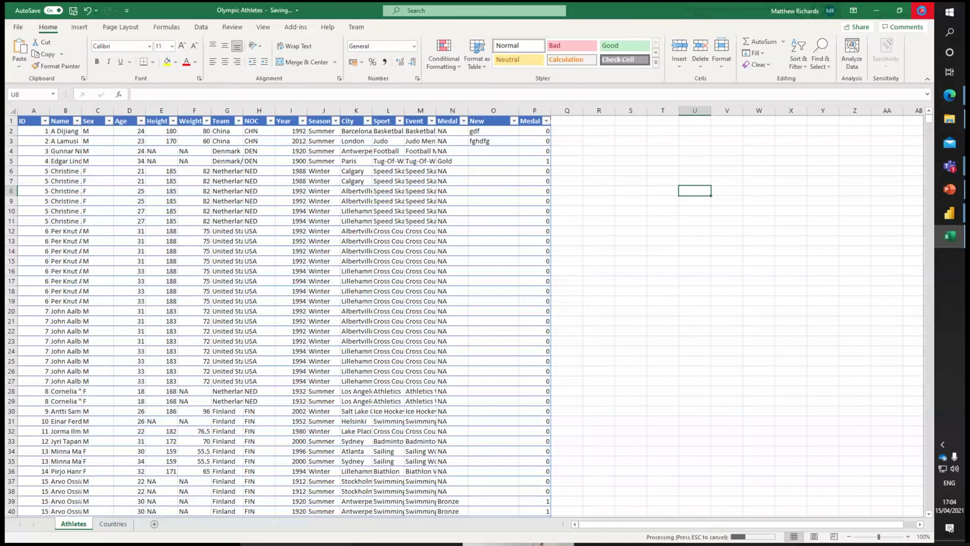
{"action": "left_click", "coordinate": [922, 11]}
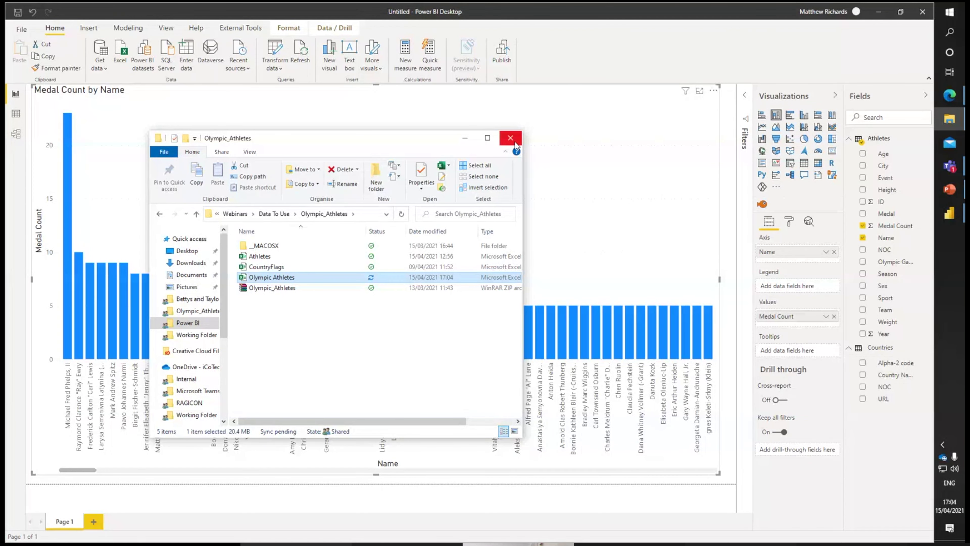
{"action": "left_click", "coordinate": [510, 138]}
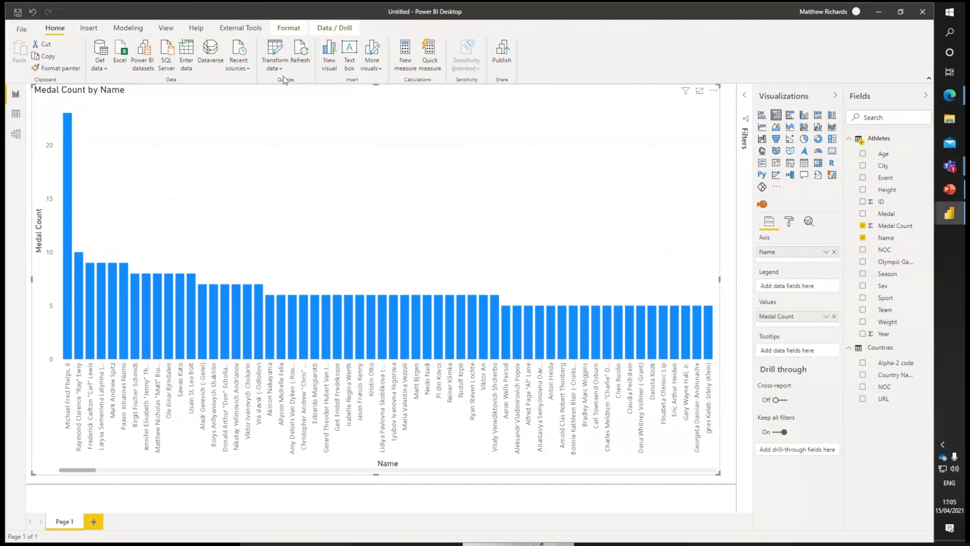
Refresh the Power BI report's data from the Olympic Athletes workbook.
{"action": "left_click", "coordinate": [300, 53]}
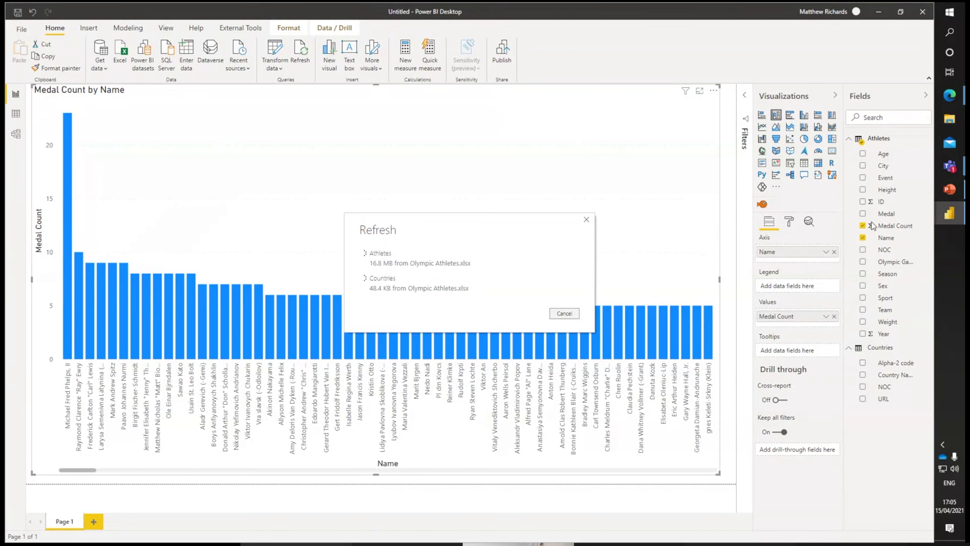
{"action": "mouse_move", "coordinate": [950, 174]}
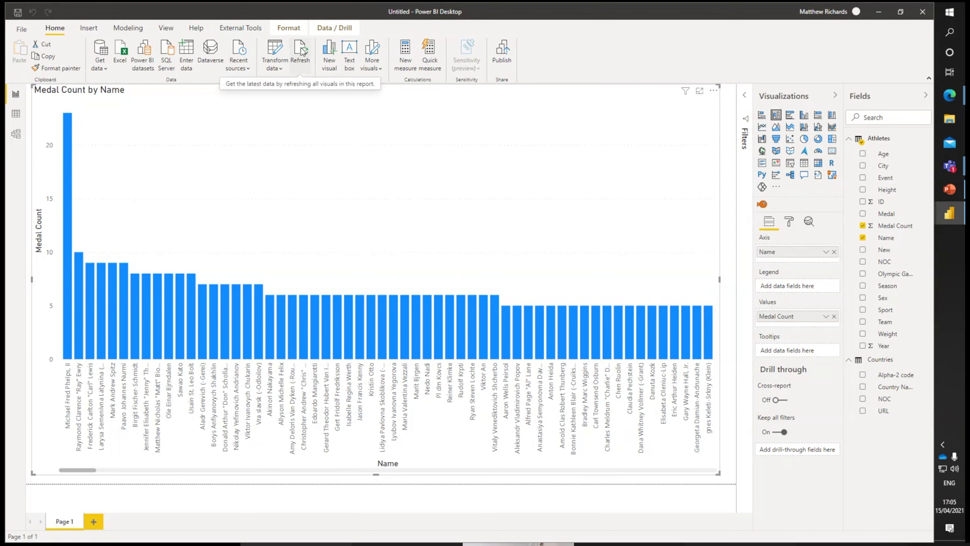
Show the Athletes table's data and filter its New column to exclude blank values.
{"action": "left_click", "coordinate": [16, 114]}
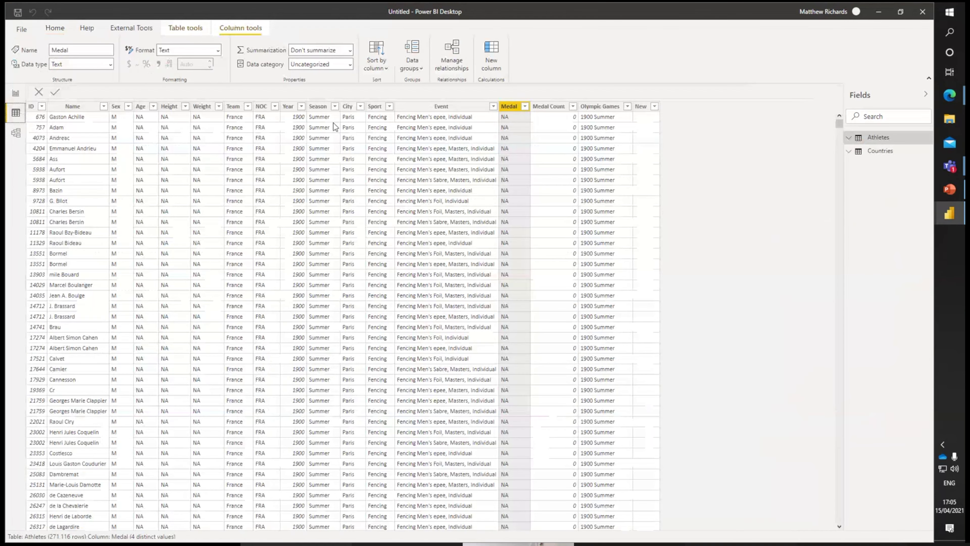
{"action": "left_click", "coordinate": [646, 107]}
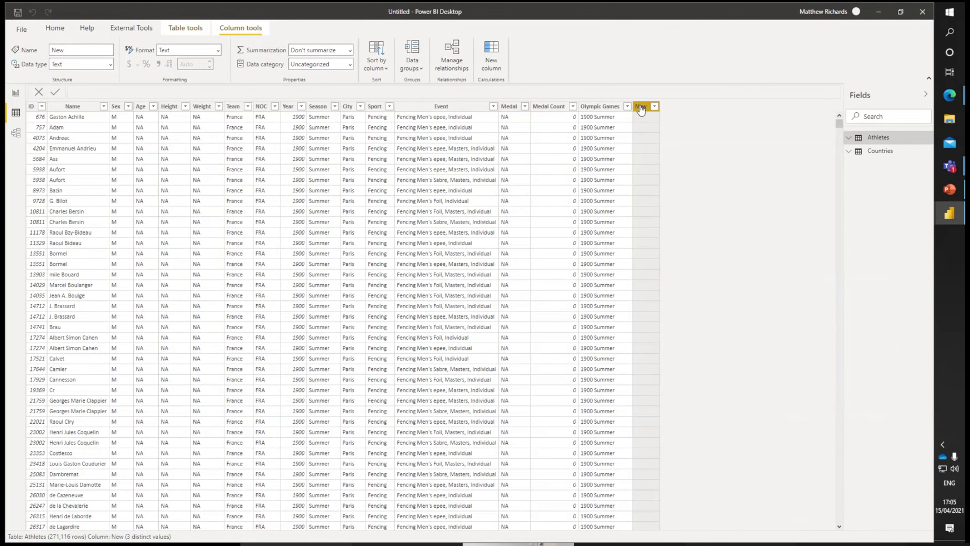
{"action": "left_click", "coordinate": [655, 107]}
{"action": "left_click", "coordinate": [674, 219]}
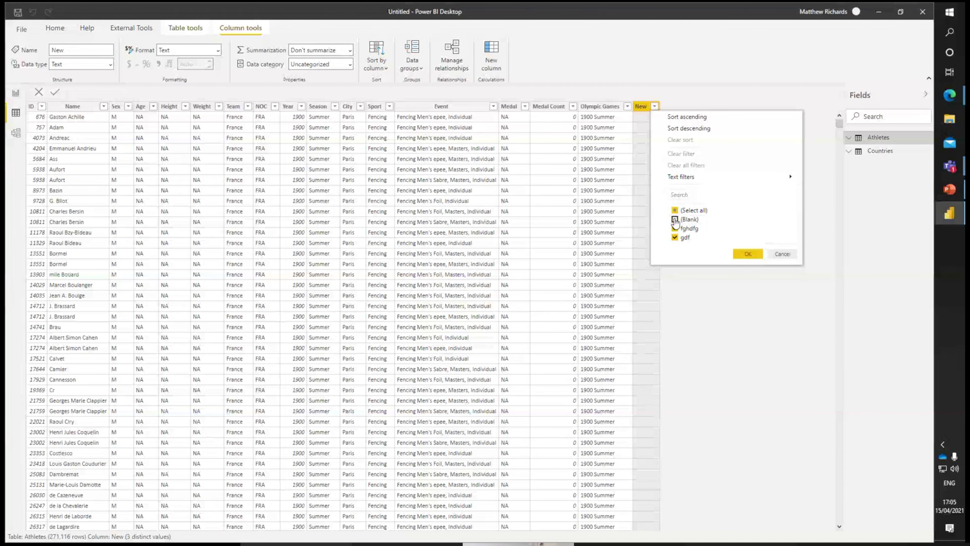
{"action": "left_click", "coordinate": [749, 253]}
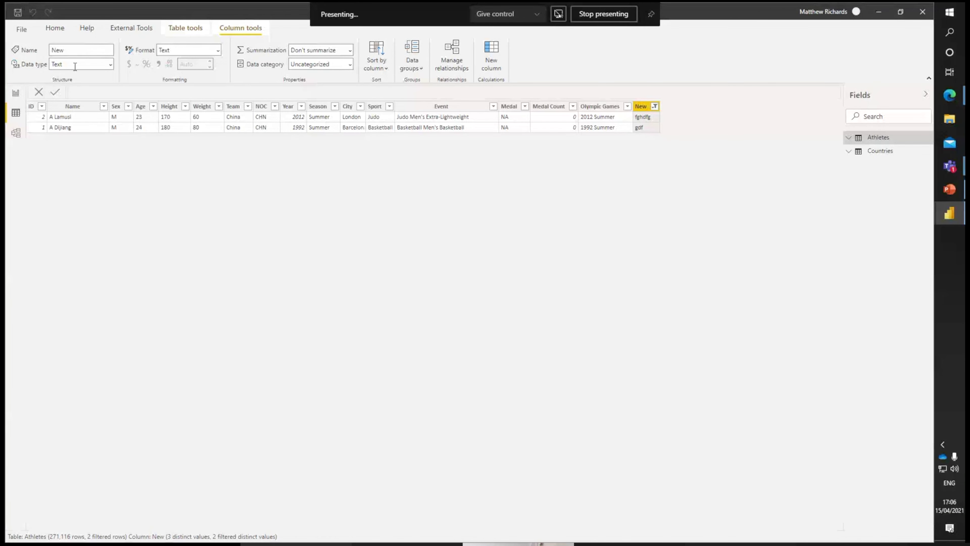
Return to the report page and open its queries in the Power Query Editor.
{"action": "left_click", "coordinate": [16, 94]}
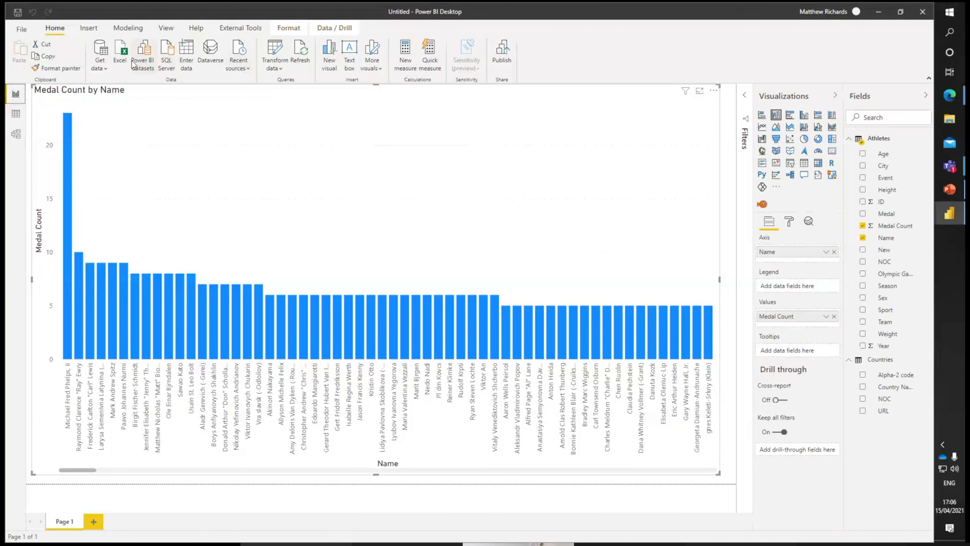
{"action": "left_click", "coordinate": [99, 66]}
{"action": "left_click", "coordinate": [268, 43]}
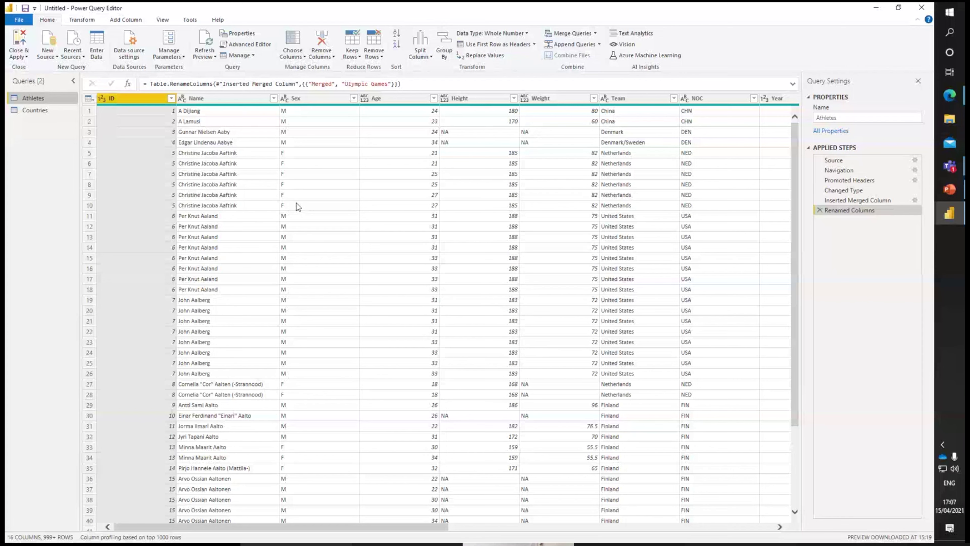
Start a new query parameter named startdate with the type Date.
{"action": "left_click", "coordinate": [168, 51]}
{"action": "left_click", "coordinate": [190, 89]}
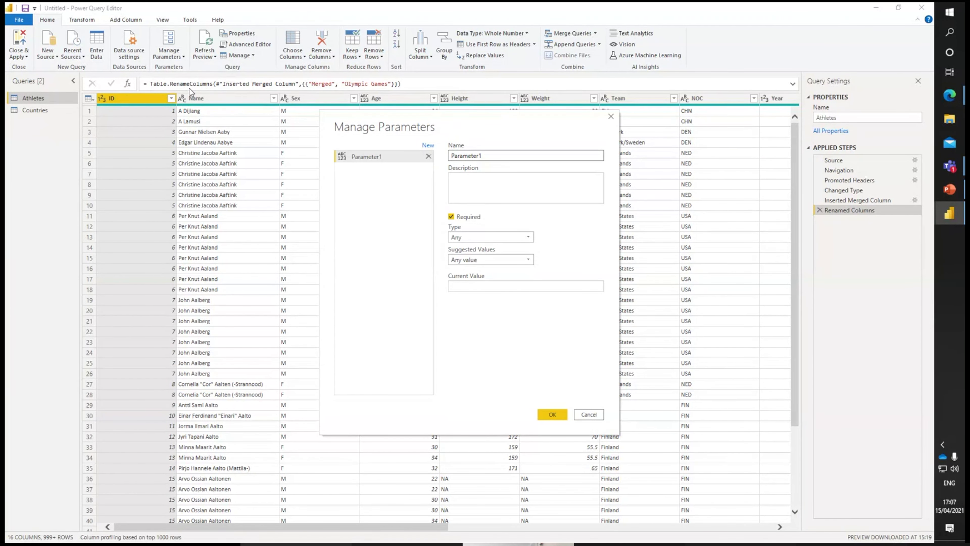
{"action": "left_click_drag", "start_coordinate": [487, 153], "coordinate": [445, 156]}
{"action": "type", "text": "startdate"}
{"action": "left_click", "coordinate": [529, 237]}
{"action": "left_click", "coordinate": [460, 277]}
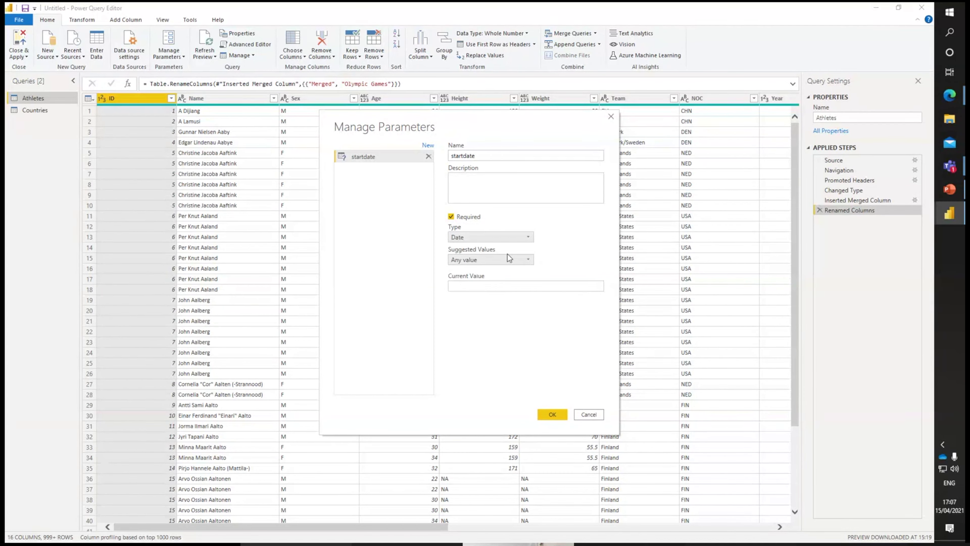
Set the startdate parameter's current value to 01/01/1990 and create the parameter.
{"action": "left_click", "coordinate": [553, 414]}
{"action": "left_click", "coordinate": [537, 289]}
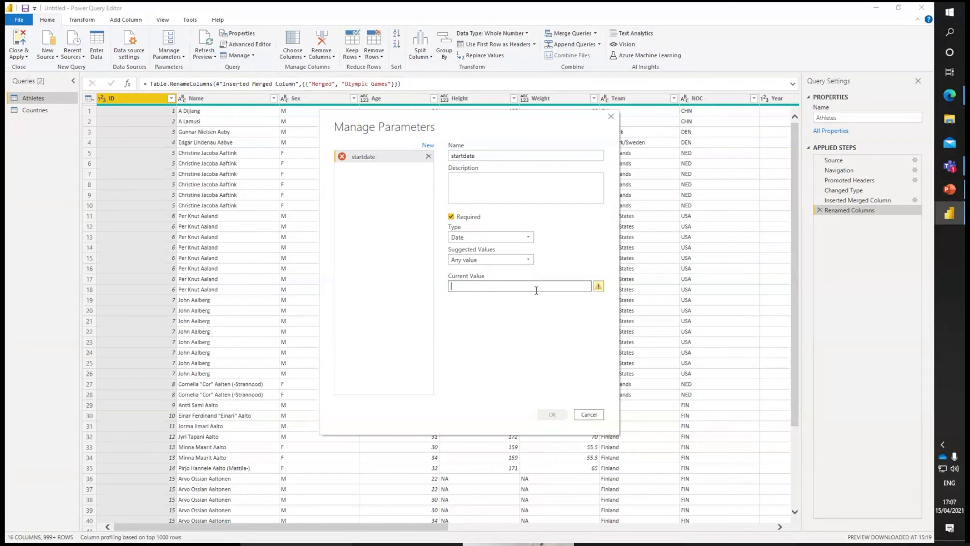
{"action": "type", "text": "01/01/19900"}
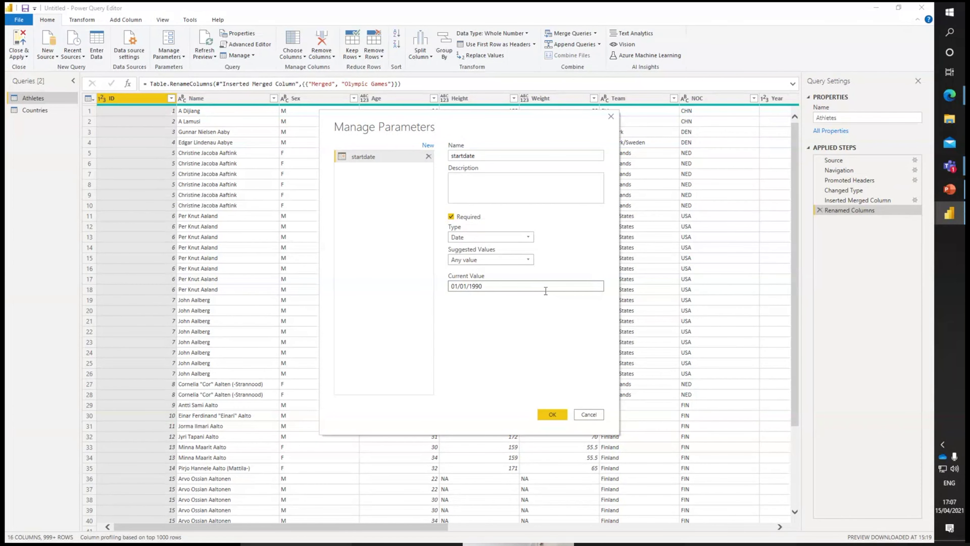
{"action": "left_click", "coordinate": [553, 415]}
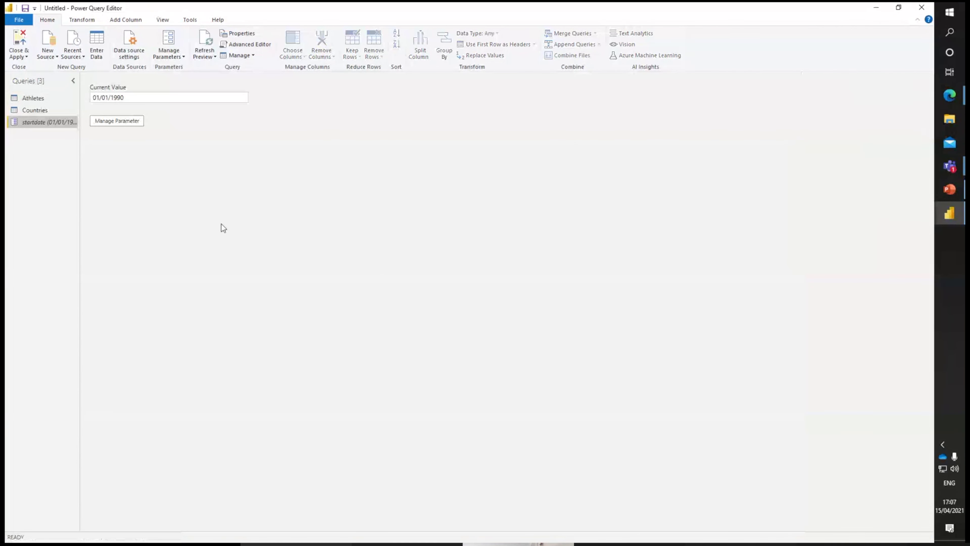
{"action": "left_click", "coordinate": [146, 99]}
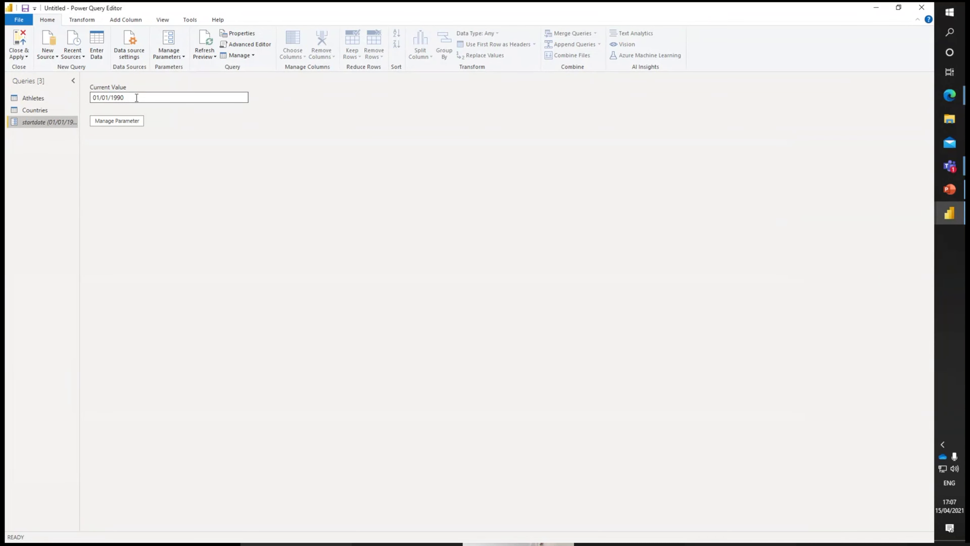
Apply the query changes and shorten the Medal Count by Name chart from its upper edge to leave an empty strip above it.
{"action": "left_click", "coordinate": [19, 41]}
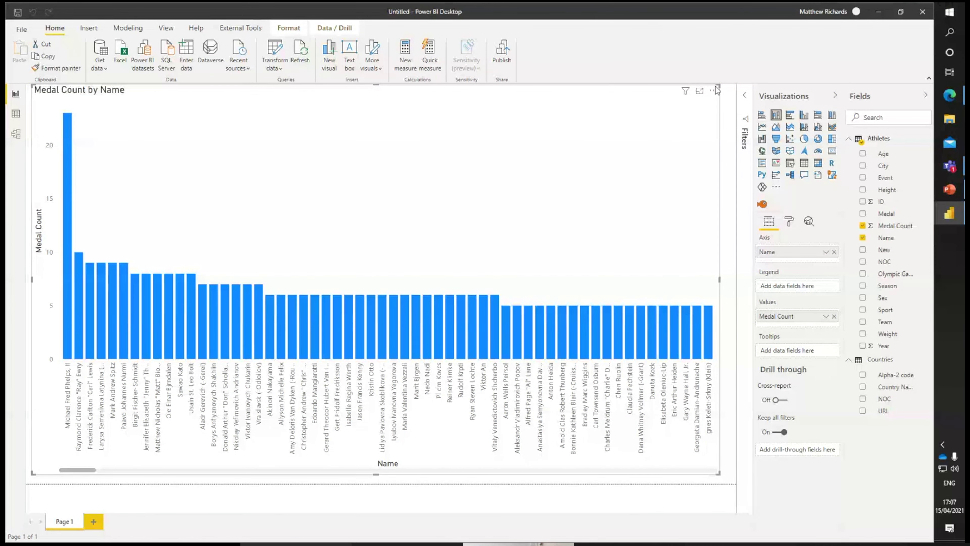
{"action": "left_click_drag", "start_coordinate": [719, 85], "coordinate": [719, 147]}
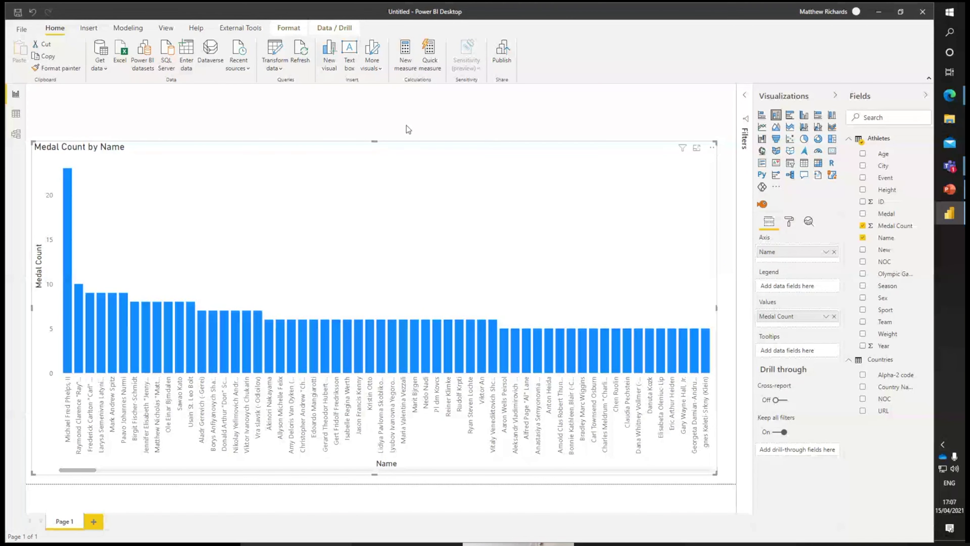
{"action": "left_click", "coordinate": [304, 122]}
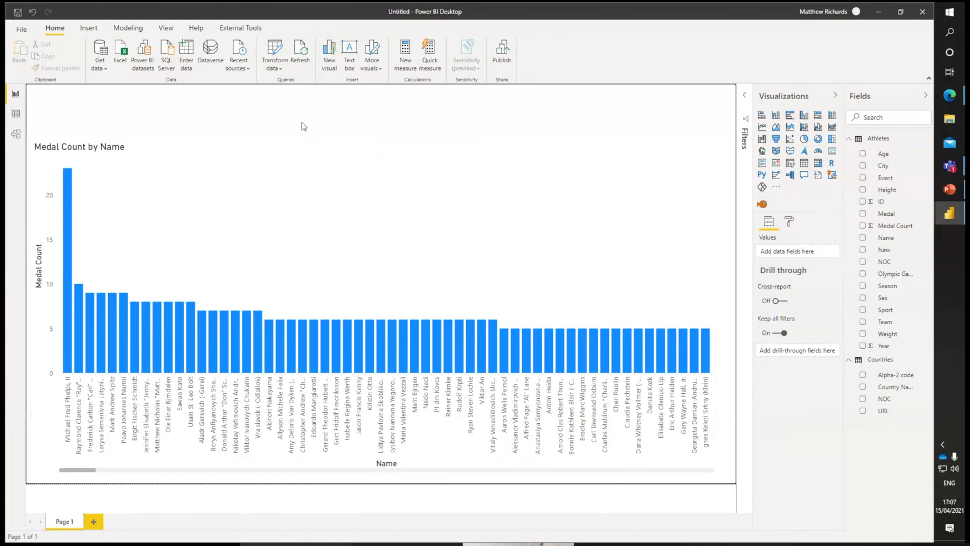